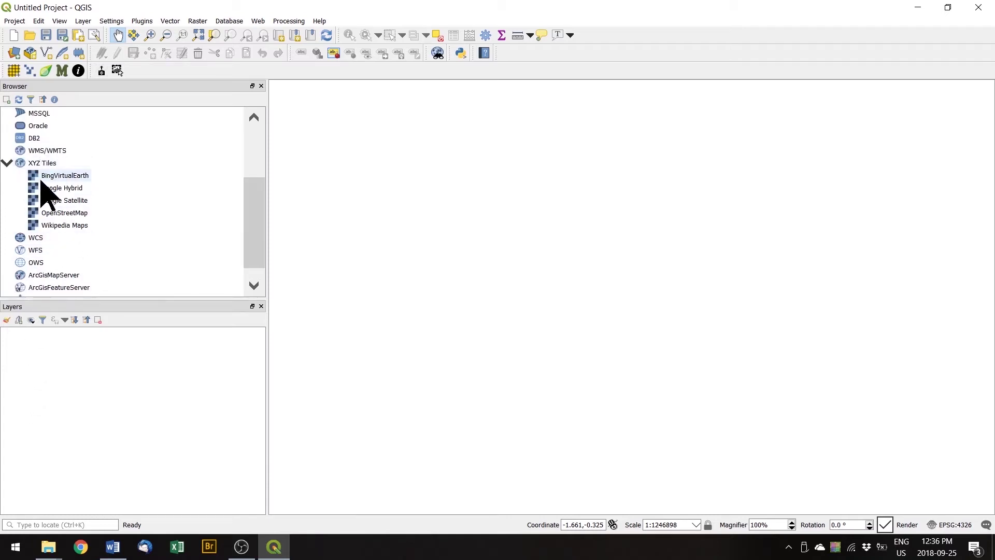
pyautogui.scroll(3, 38, 223)
pyautogui.scroll(-1, 40, 228)
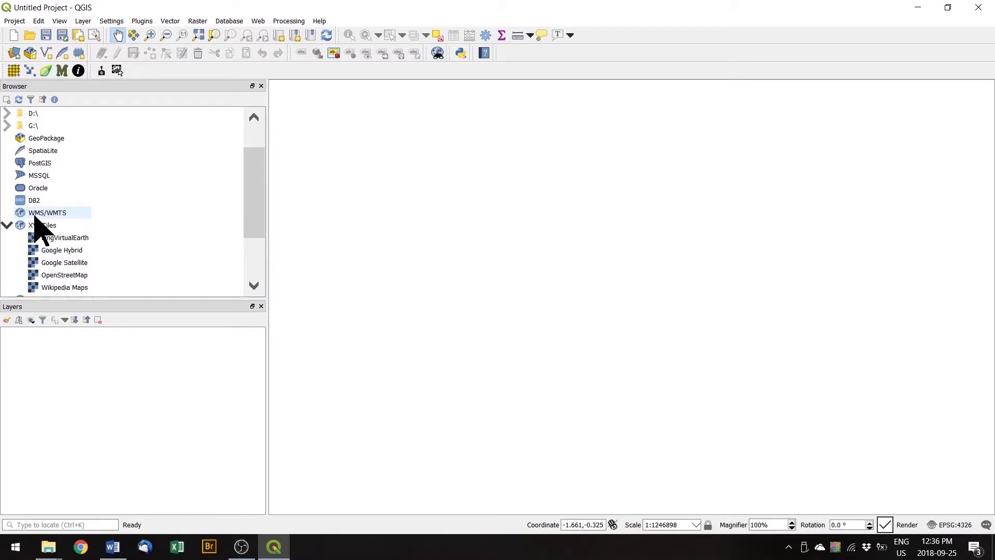
pyautogui.scroll(1, 40, 238)
pyautogui.scroll(-1, 40, 243)
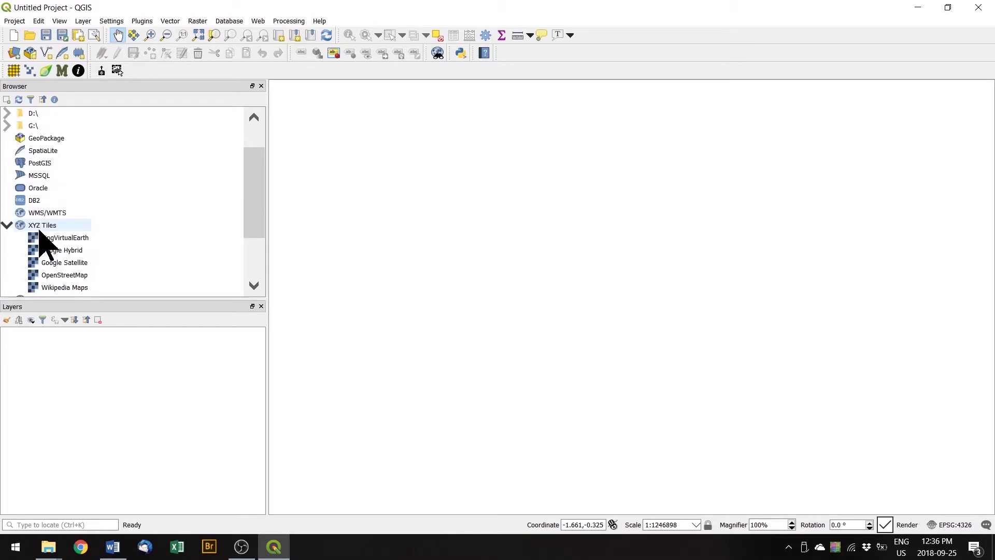
# Step: Drag OpenStreetMap from the XYZ Tiles group onto the canvas to load the street basemap
pyautogui.click(7, 226)
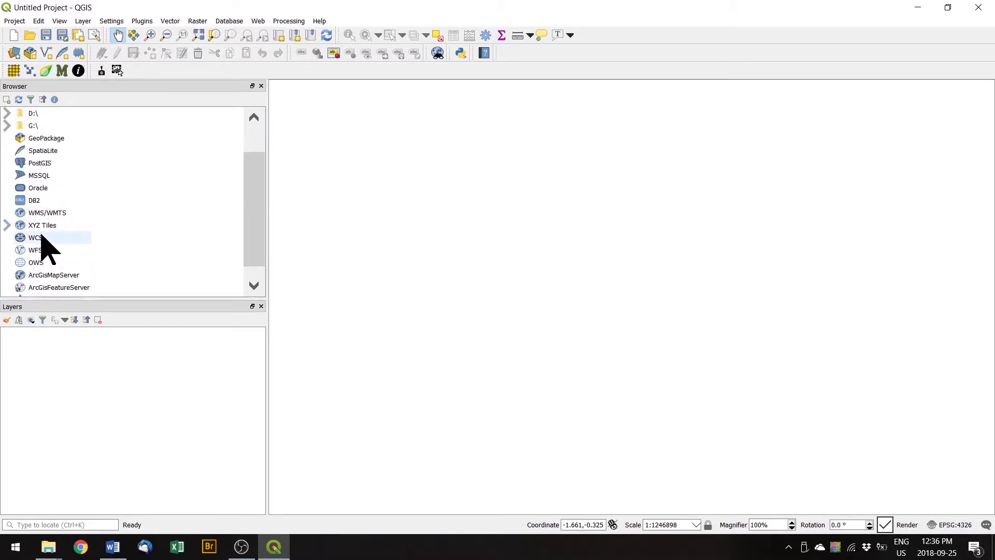
pyautogui.click(7, 226)
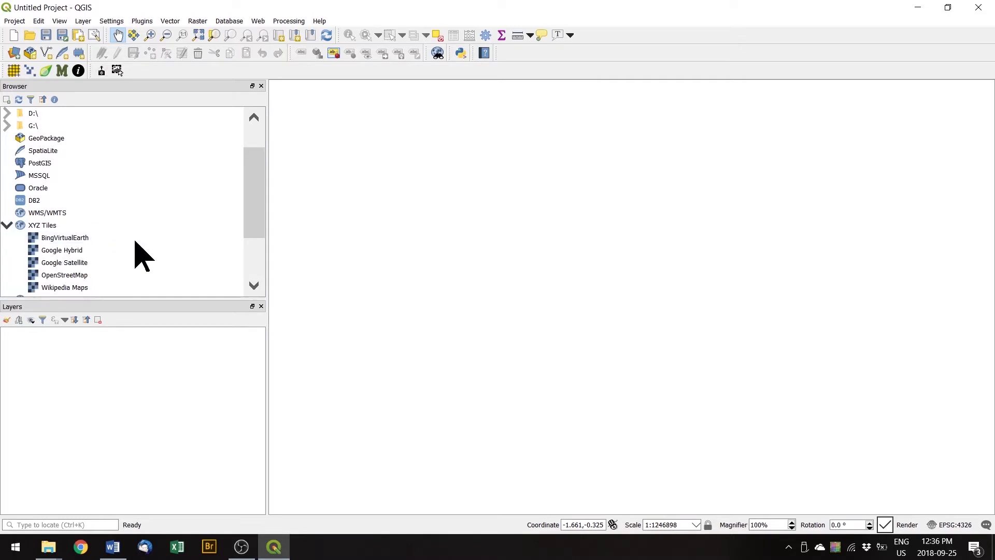
pyautogui.scroll(-1, 140, 257)
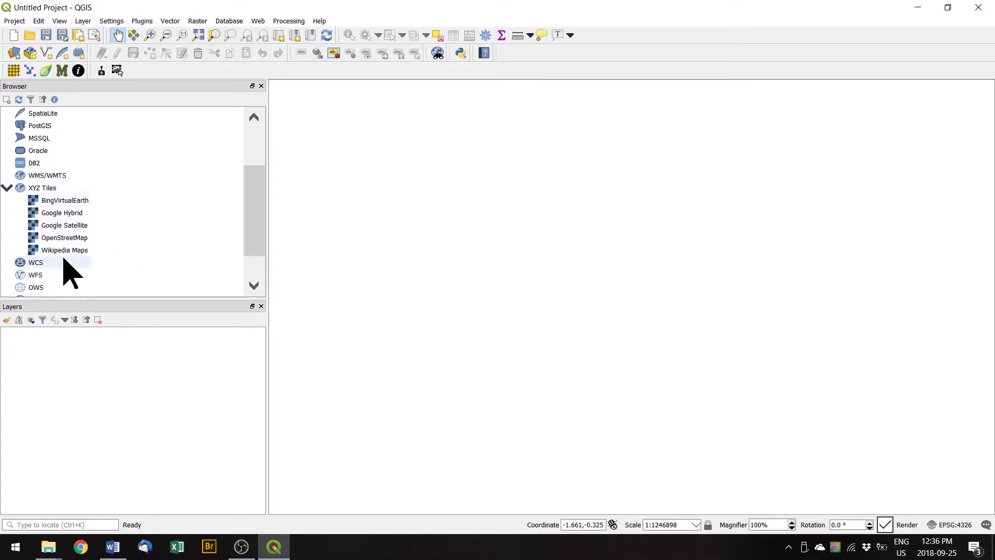
pyautogui.moveTo(78, 239); pyautogui.dragTo(440, 245)
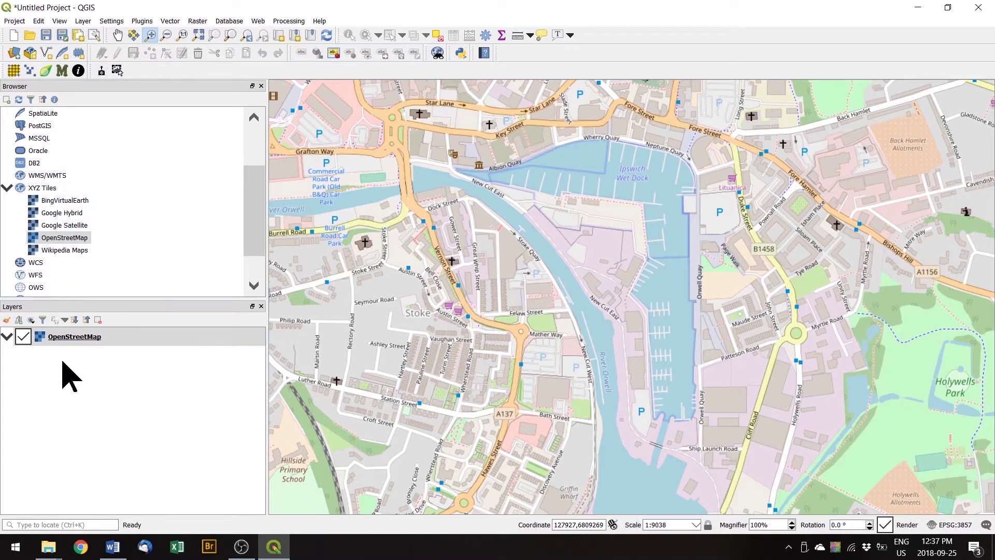
pyautogui.rightClick(42, 195)
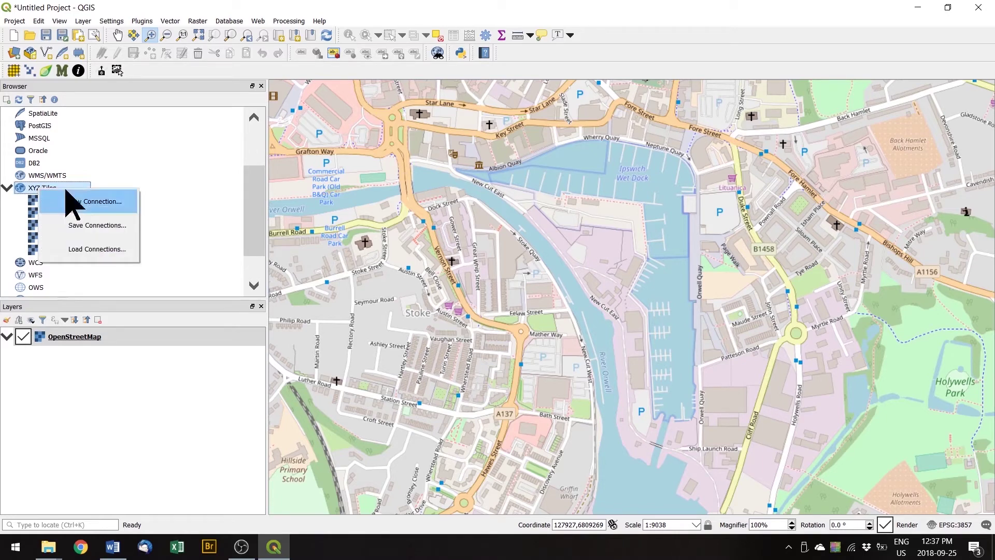
# Step: Start a new XYZ tile connection, then reposition and widen its dialog
pyautogui.click(106, 206)
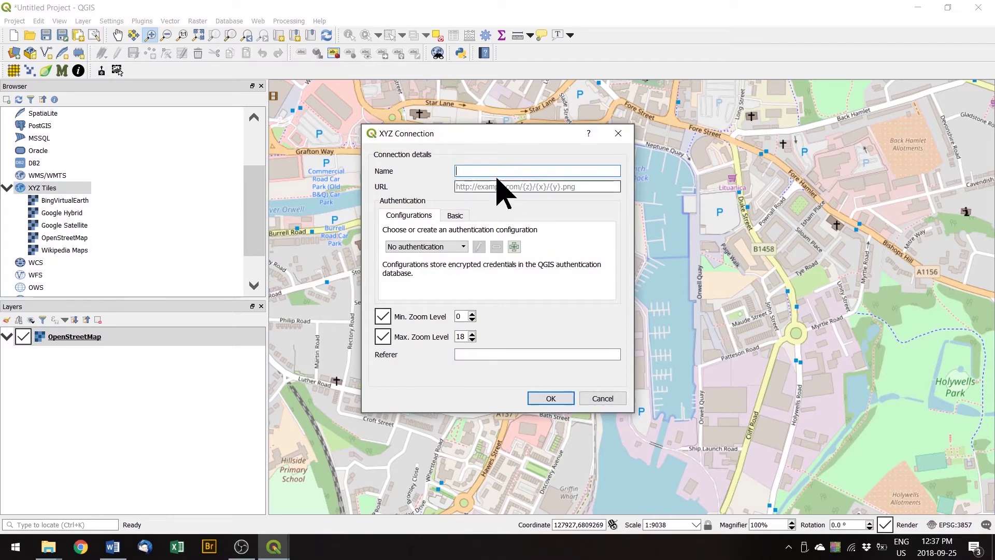
pyautogui.moveTo(500, 136); pyautogui.dragTo(451, 119)
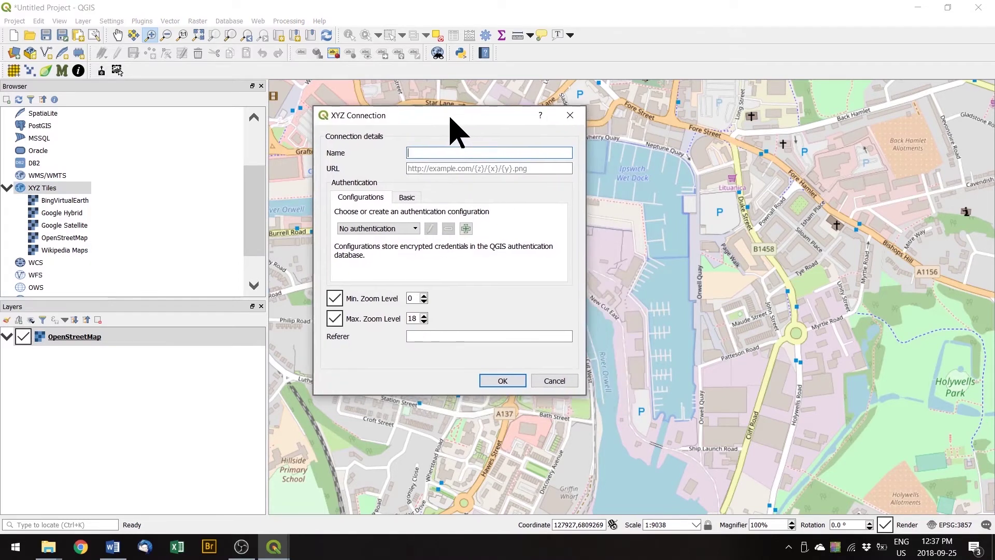
pyautogui.moveTo(586, 315); pyautogui.dragTo(719, 317)
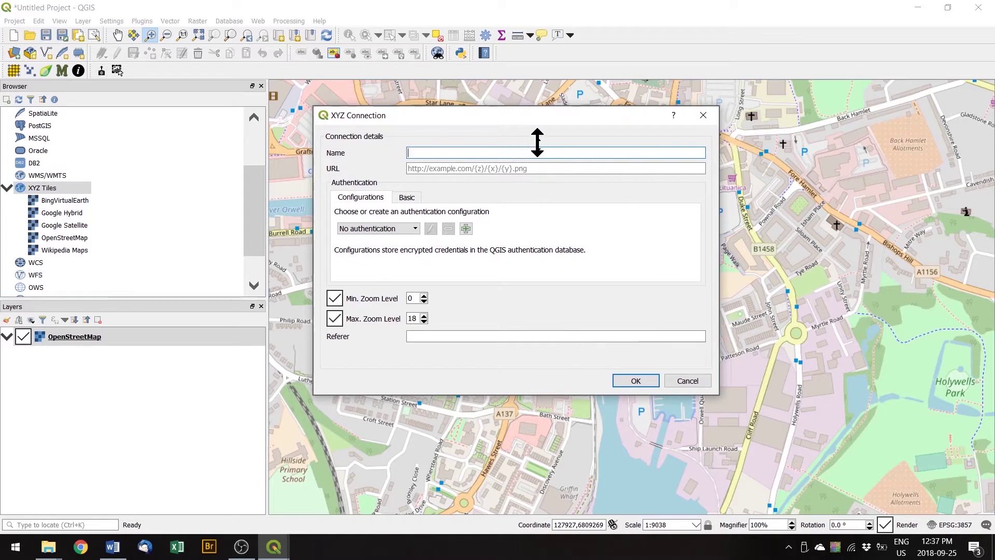
pyautogui.moveTo(526, 125); pyautogui.dragTo(573, 154)
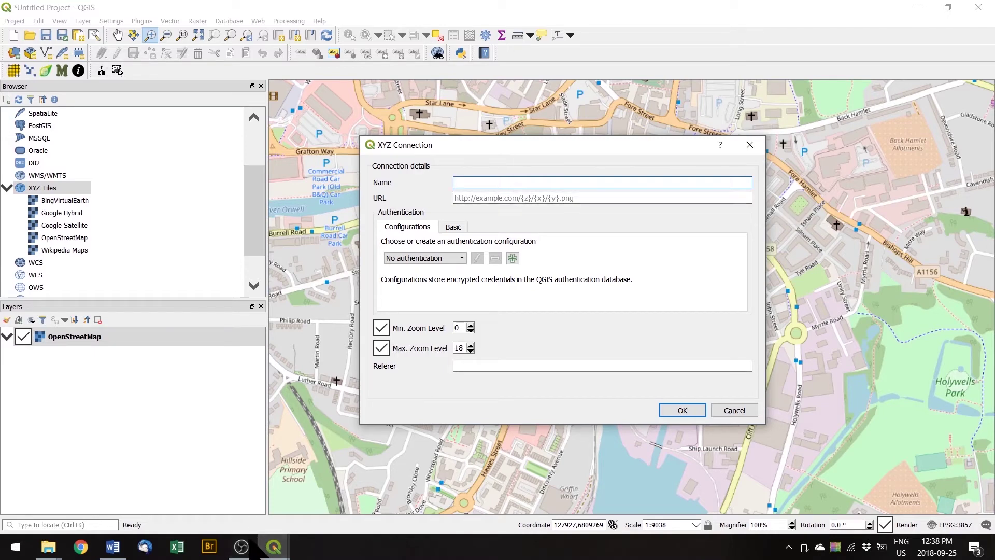
pyautogui.click(113, 547)
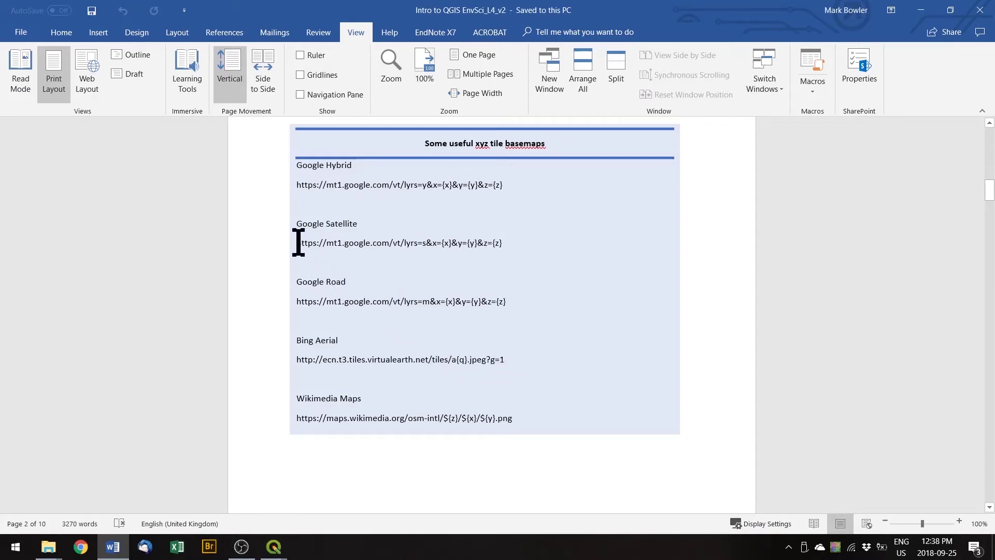
# Step: Copy the Google Satellite tile URL from the Word basemap list
pyautogui.moveTo(298, 241); pyautogui.dragTo(519, 243)
pyautogui.rightClick(442, 248)
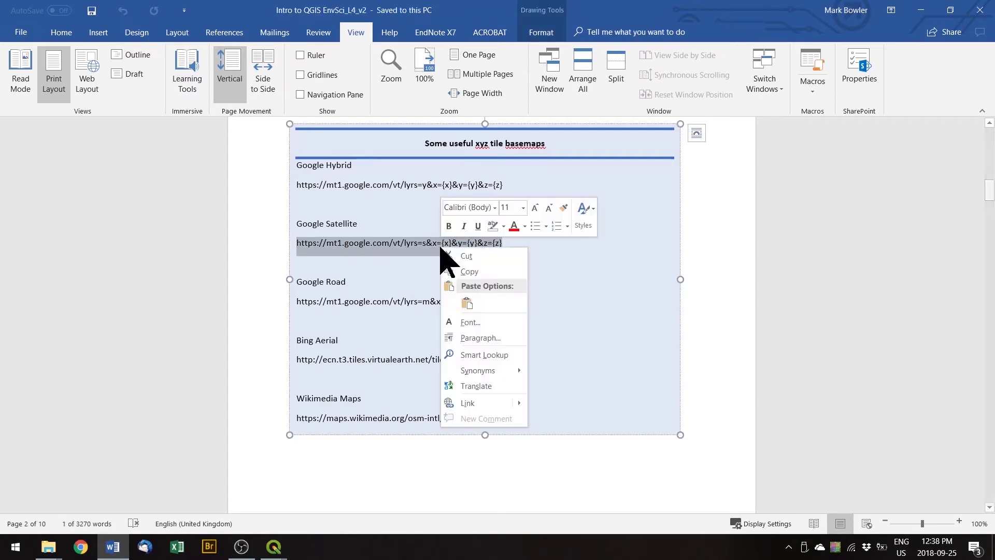
pyautogui.click(470, 271)
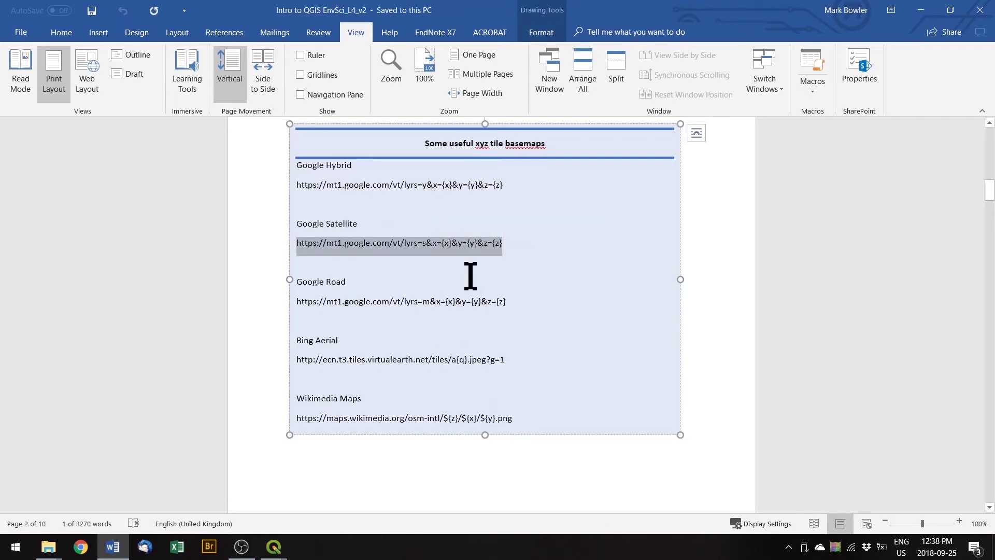
pyautogui.click(274, 547)
# Step: Paste the copied URL, name the connection 'Google Satellite', and close the dialog
pyautogui.click(398, 446)
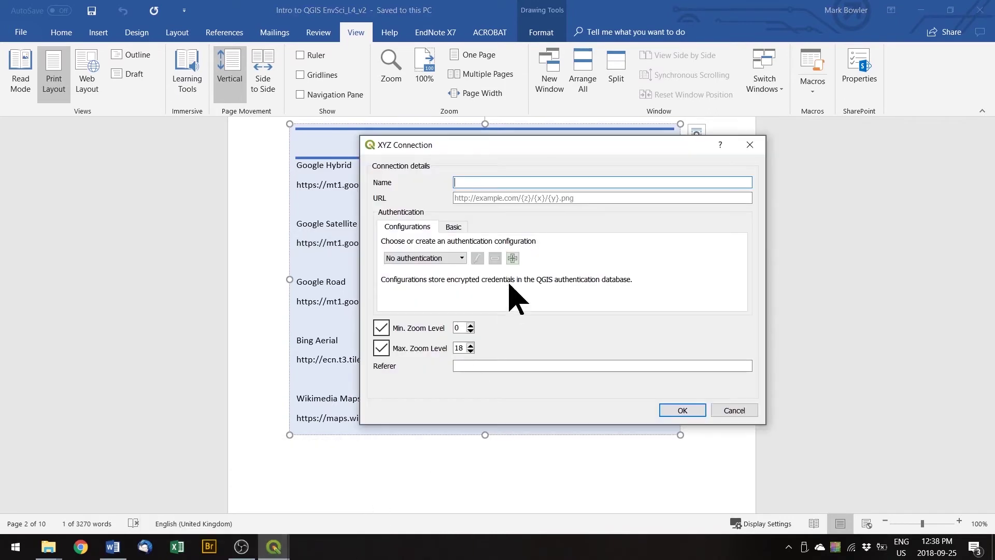
pyautogui.click(481, 197)
pyautogui.rightClick(480, 198)
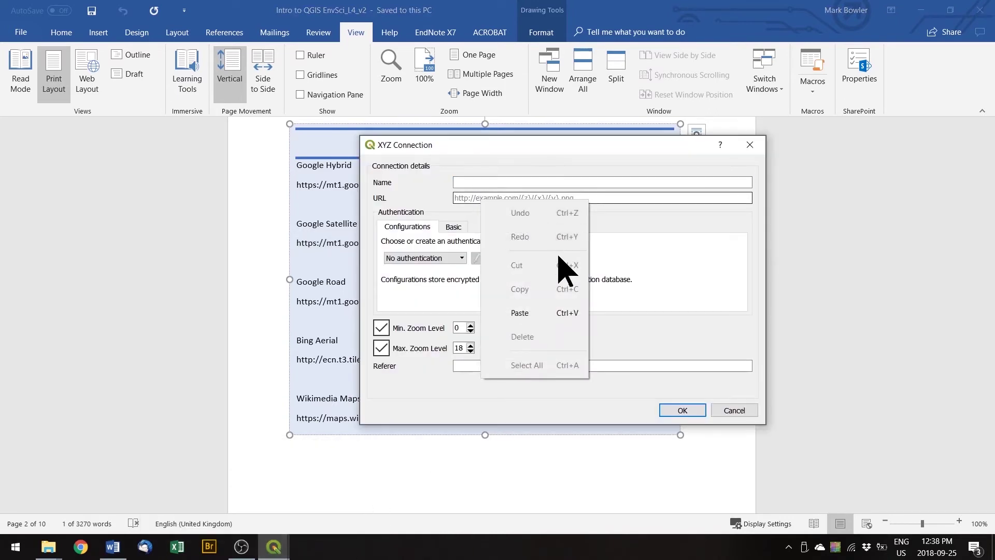
pyautogui.click(557, 312)
pyautogui.click(482, 184)
pyautogui.write('Google Satellite')
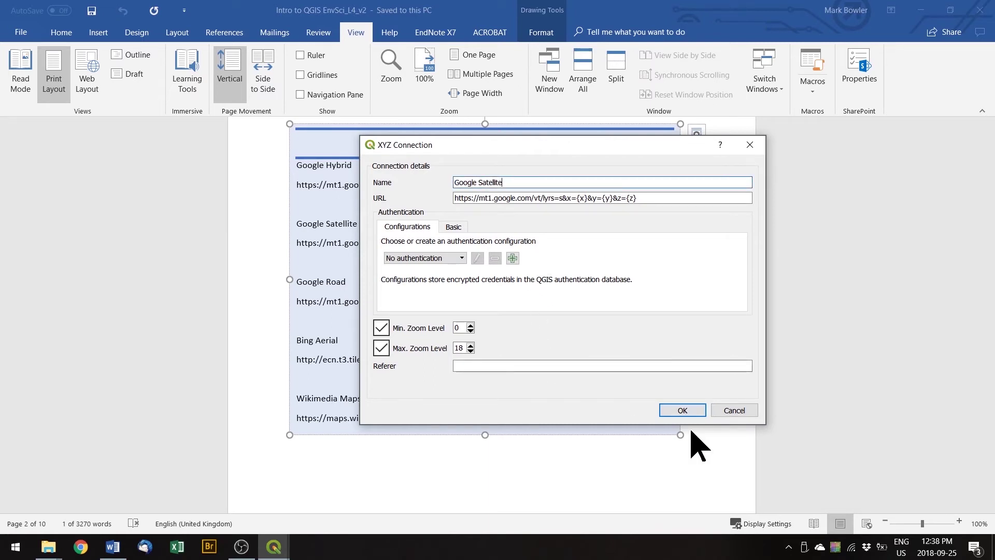
pyautogui.click(751, 412)
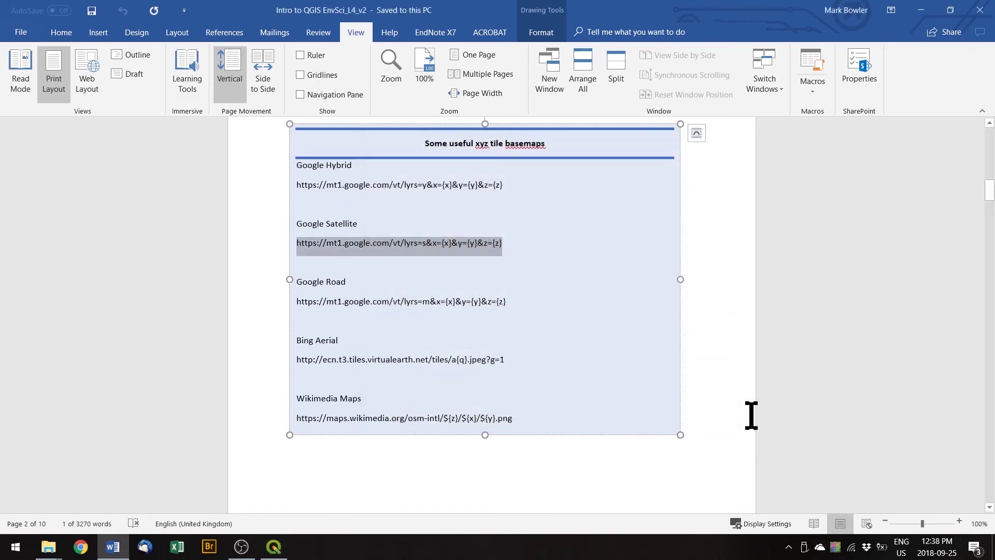
# Step: Add the Google Satellite source from XYZ Tiles to the canvas as a layer
pyautogui.click(103, 196)
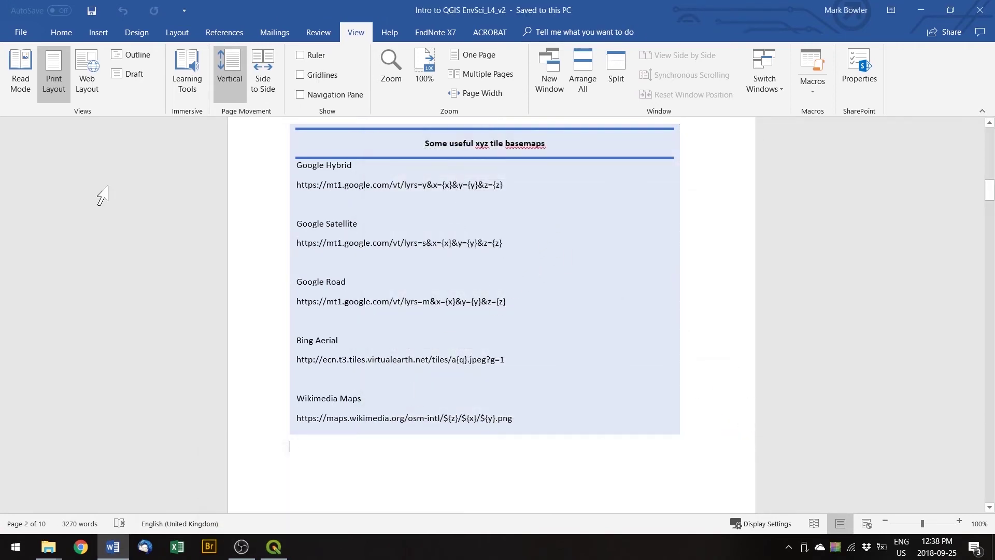
pyautogui.click(273, 547)
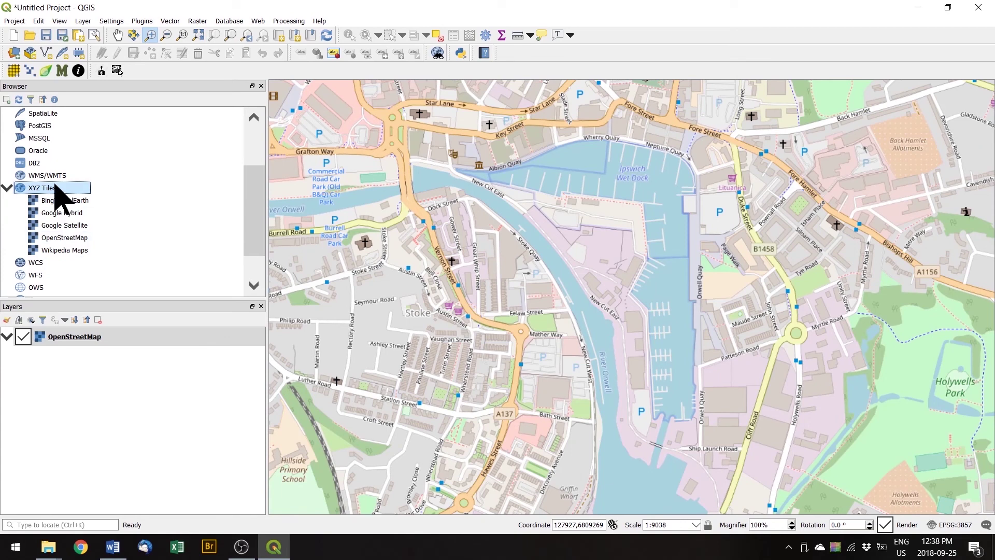
pyautogui.click(40, 237)
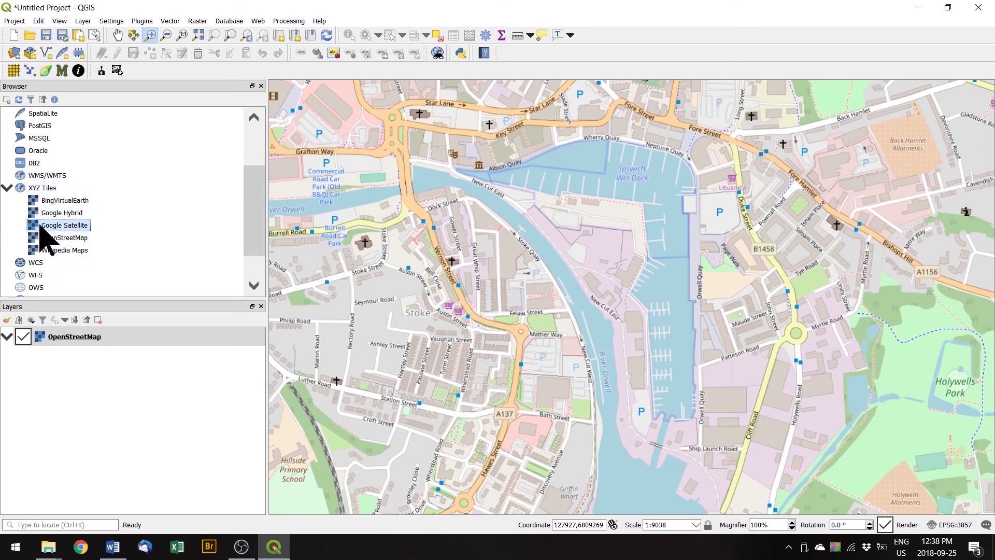
pyautogui.rightClick(60, 226)
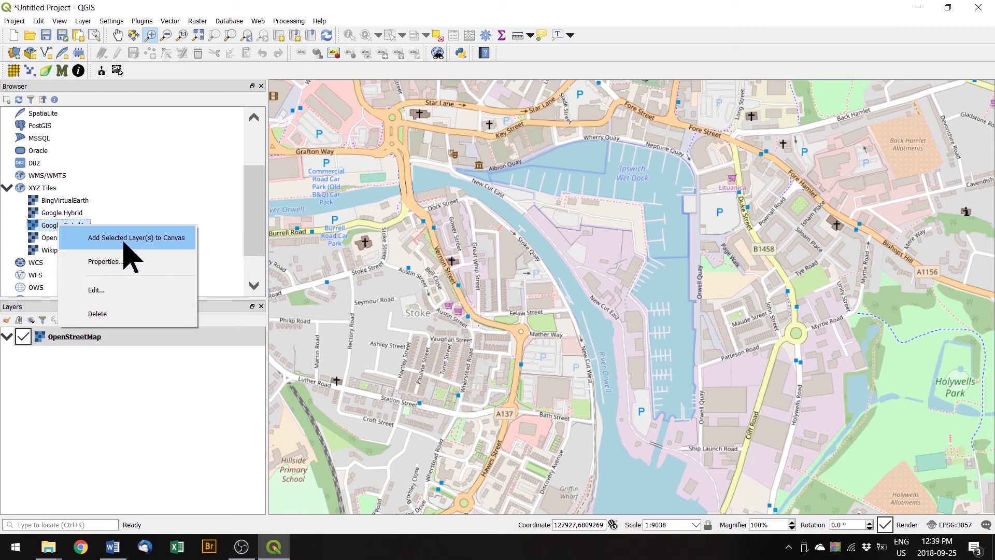
pyautogui.click(124, 243)
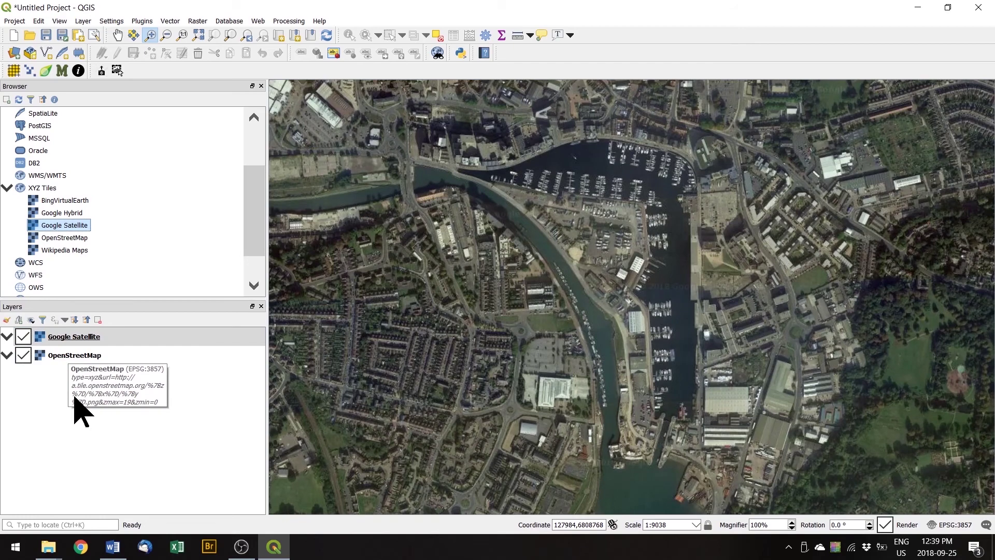
# Step: Toggle both layers' visibility off and on, then move Google Satellite below OpenStreetMap
pyautogui.click(63, 413)
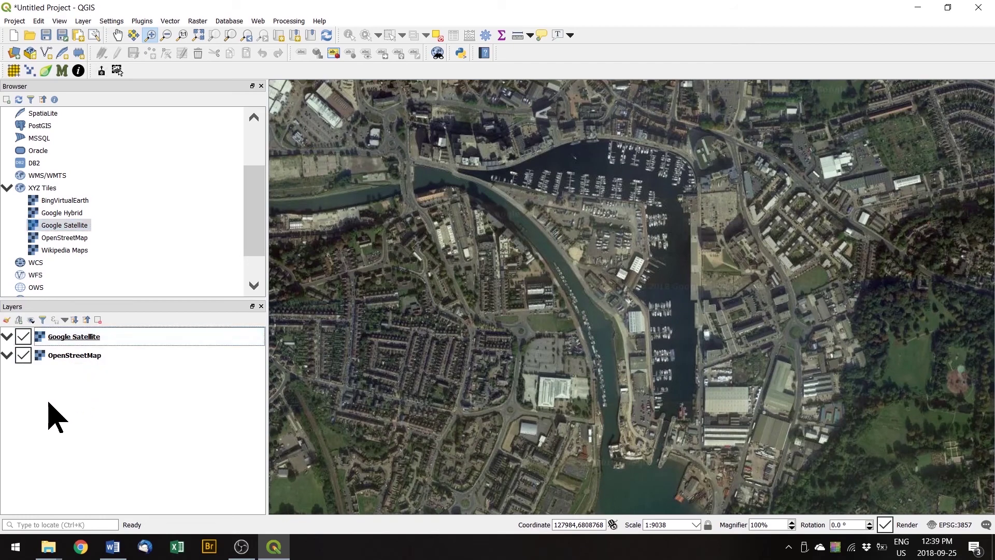
pyautogui.click(24, 337)
pyautogui.click(23, 355)
pyautogui.click(24, 355)
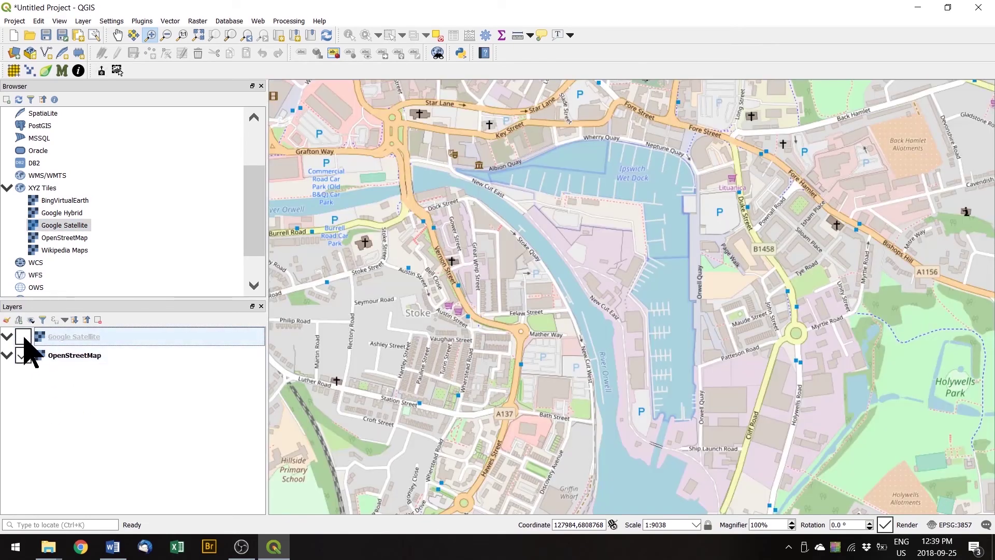
pyautogui.click(24, 337)
pyautogui.moveTo(59, 337); pyautogui.dragTo(71, 372)
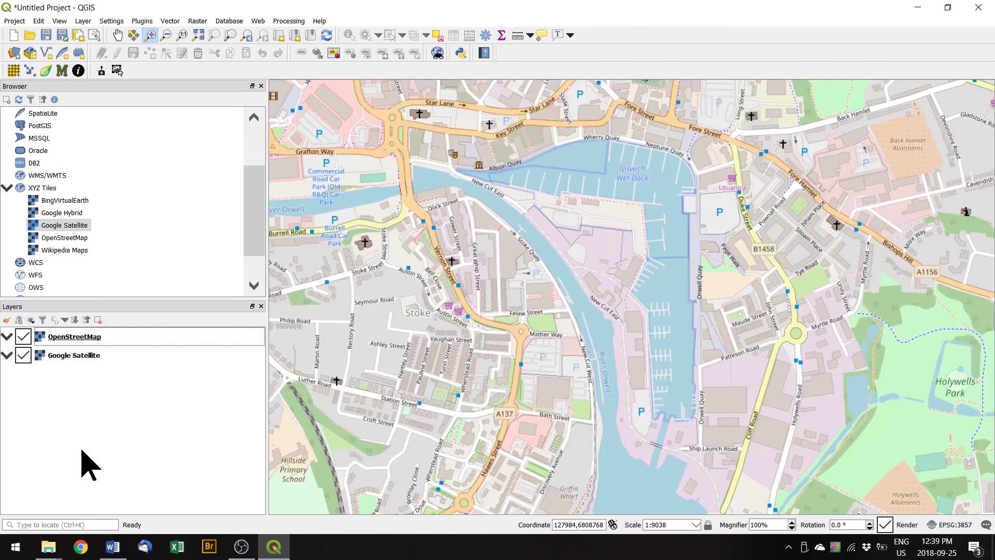